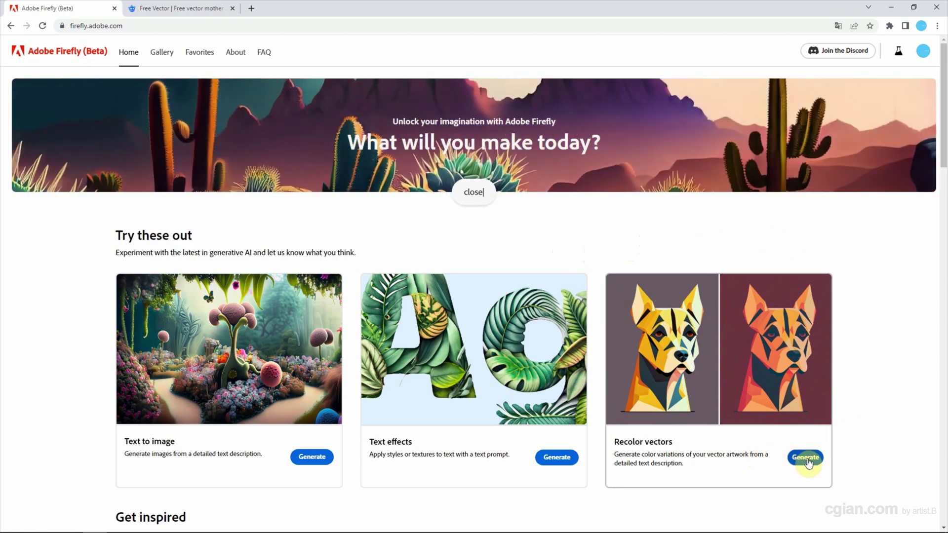
- Open Firefly's Recolor vectors page, then view the Freepik deer landscape and its download folder
left_click(808, 462)
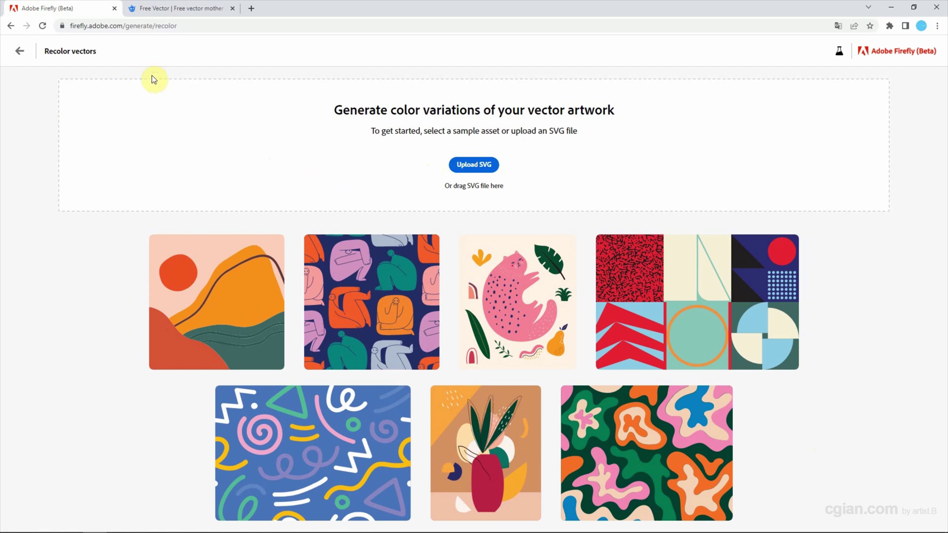
left_click(149, 10)
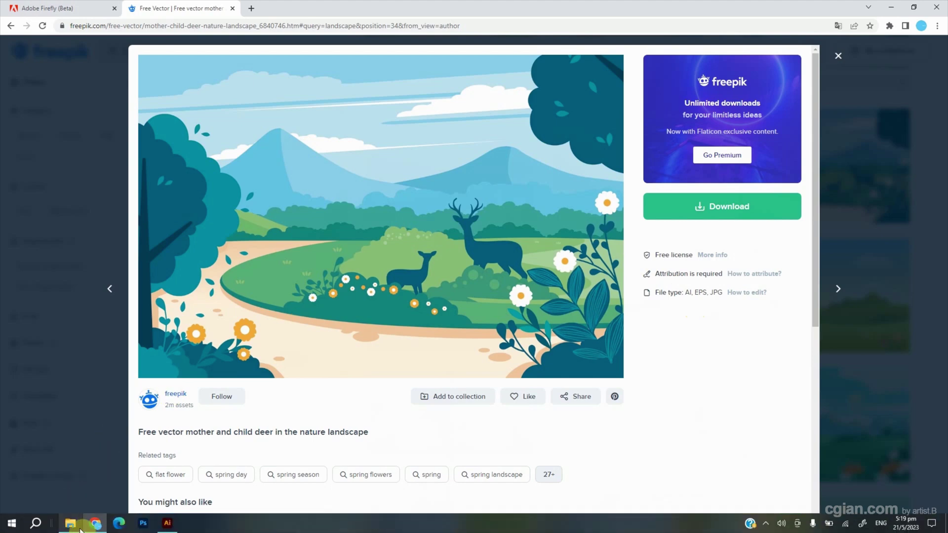
left_click(70, 528)
- Open 3459606.ai from File Explorer with Adobe Illustrator 2023 via Open with
left_click(32, 75)
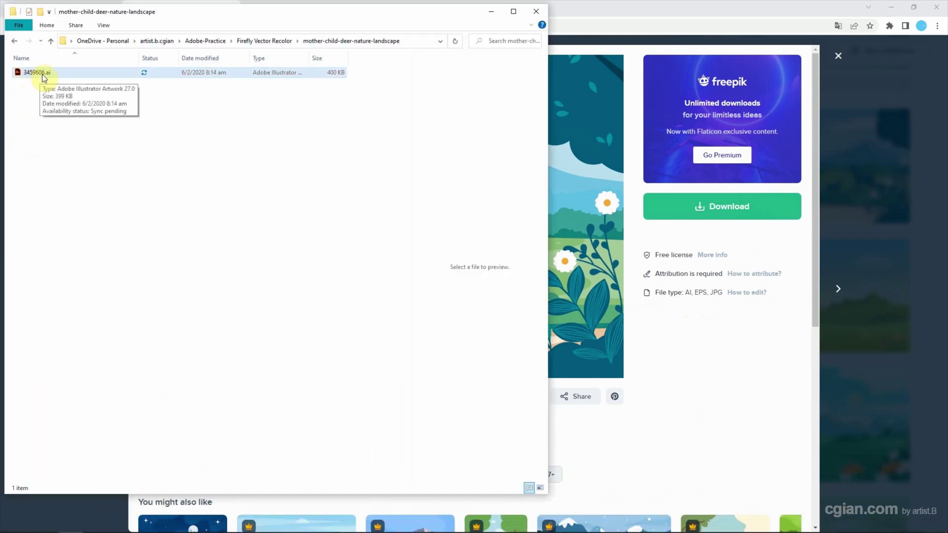
left_click(44, 75)
right_click(44, 75)
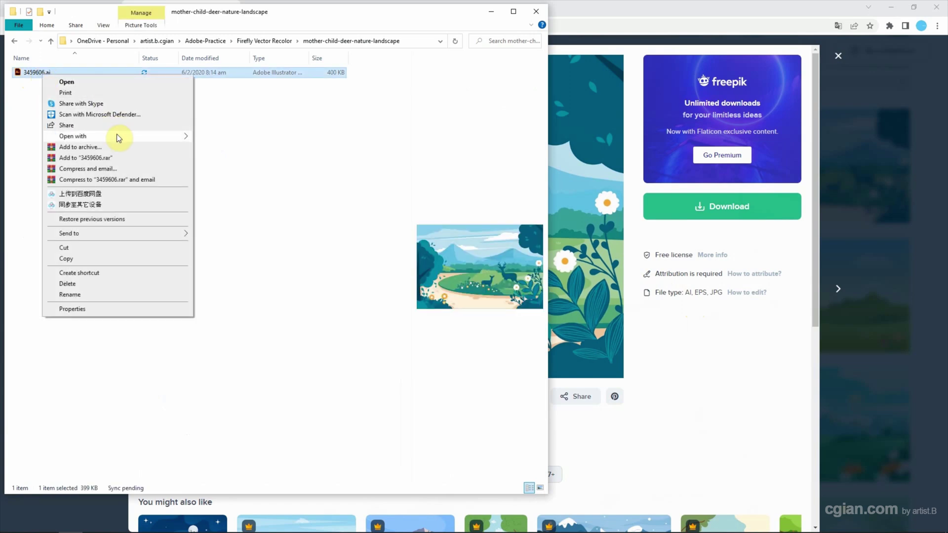
mouse_move(154, 137)
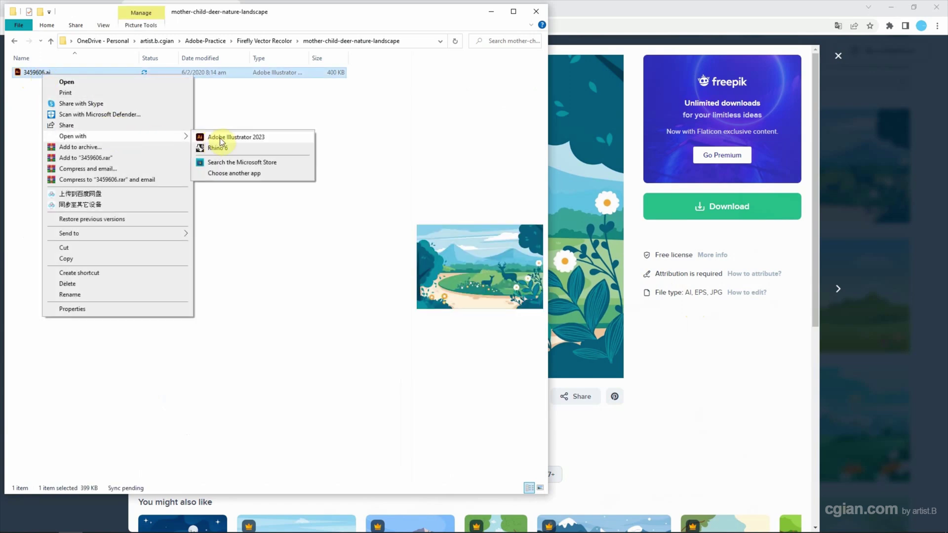
left_click(220, 138)
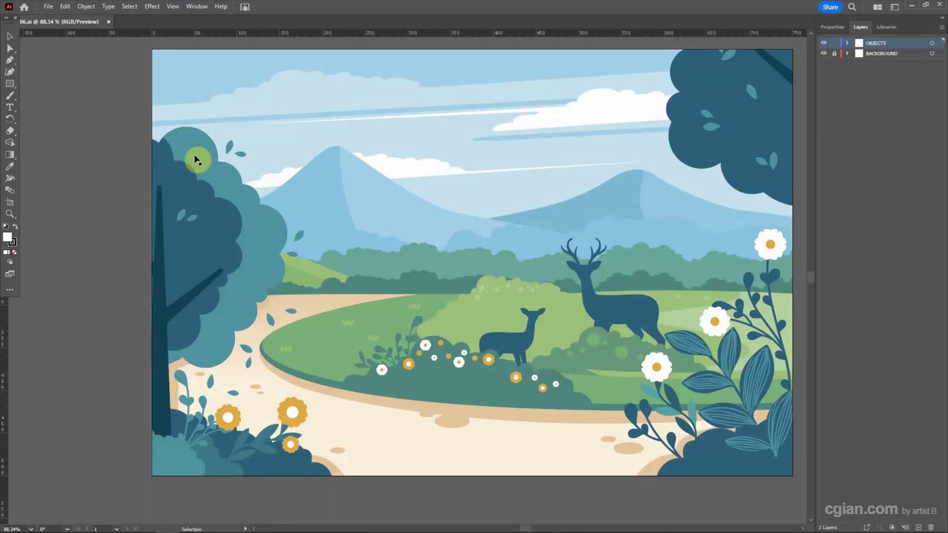
- Save a copy of the artwork as SVG named 3459606 copy.svg, keeping default SVG options
left_click(49, 7)
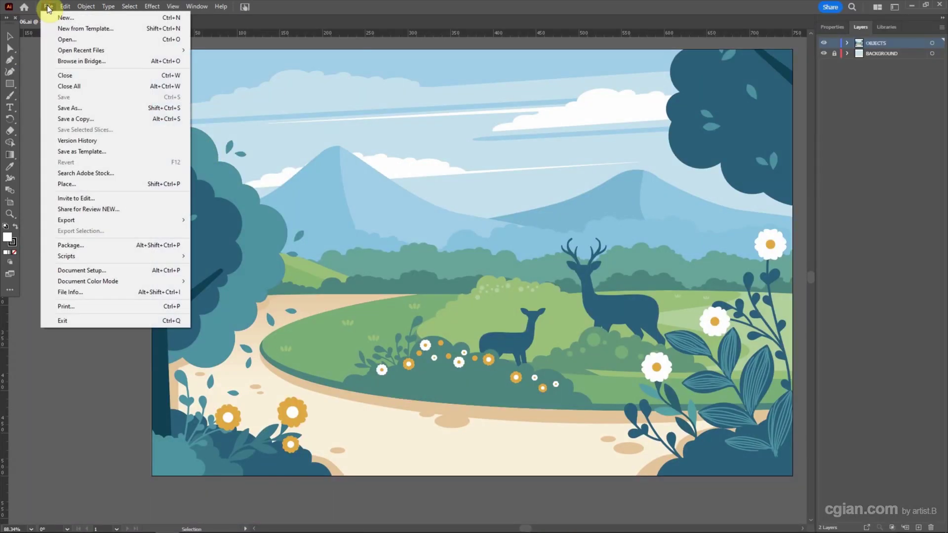
left_click(96, 120)
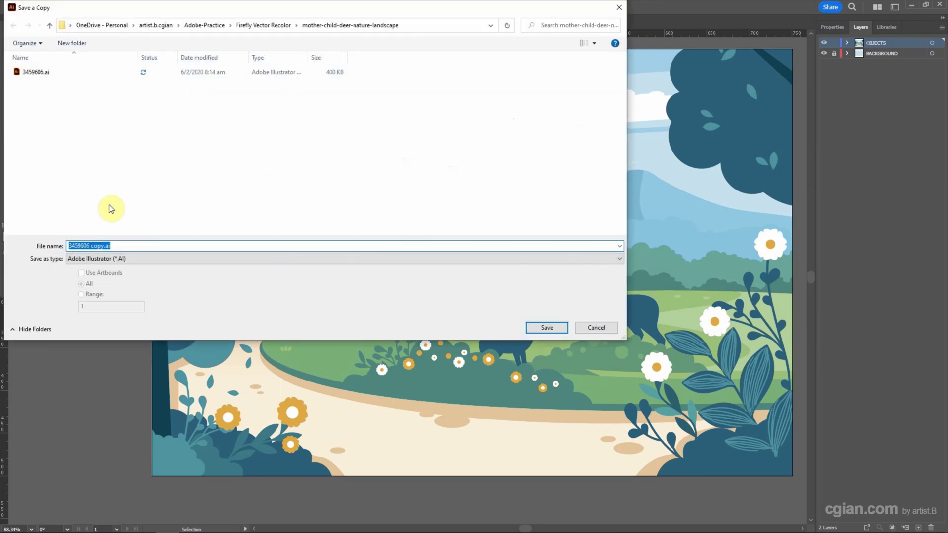
left_click(122, 257)
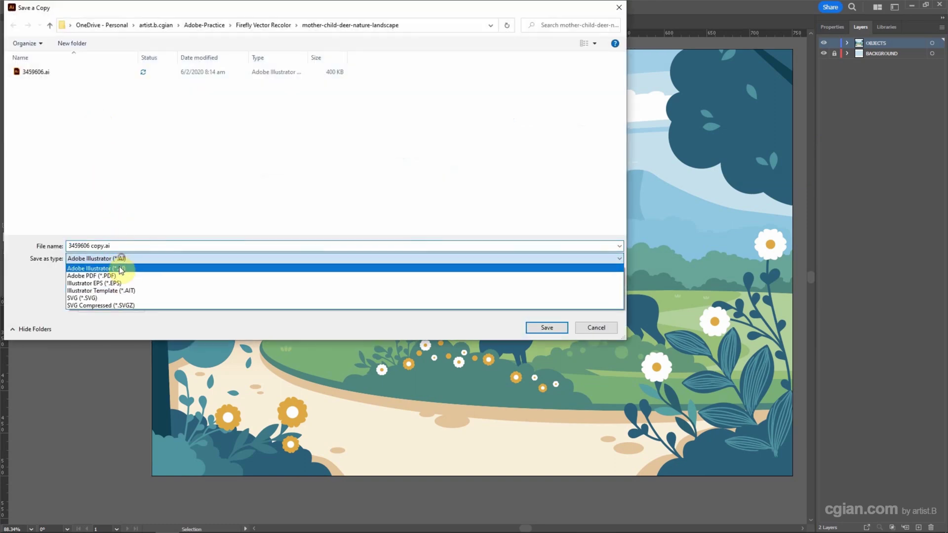
left_click(118, 298)
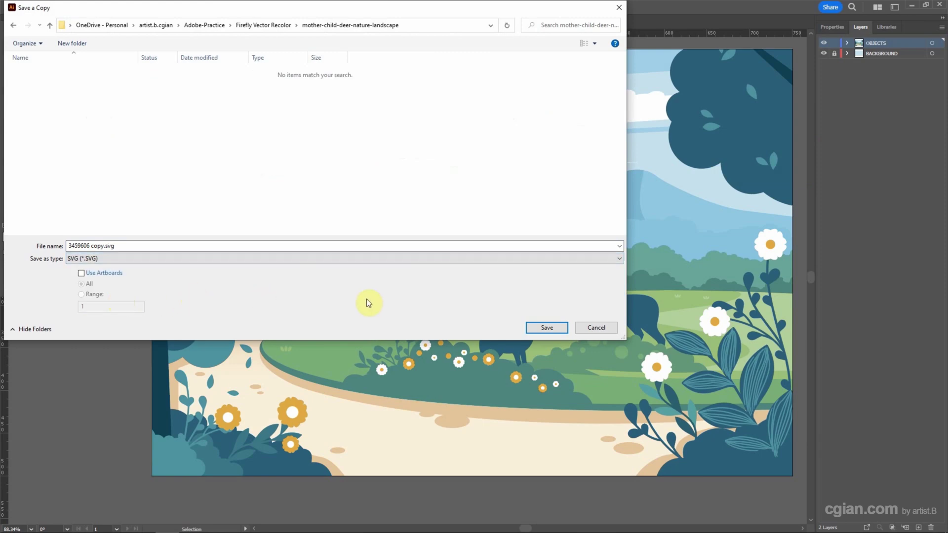
left_click(538, 327)
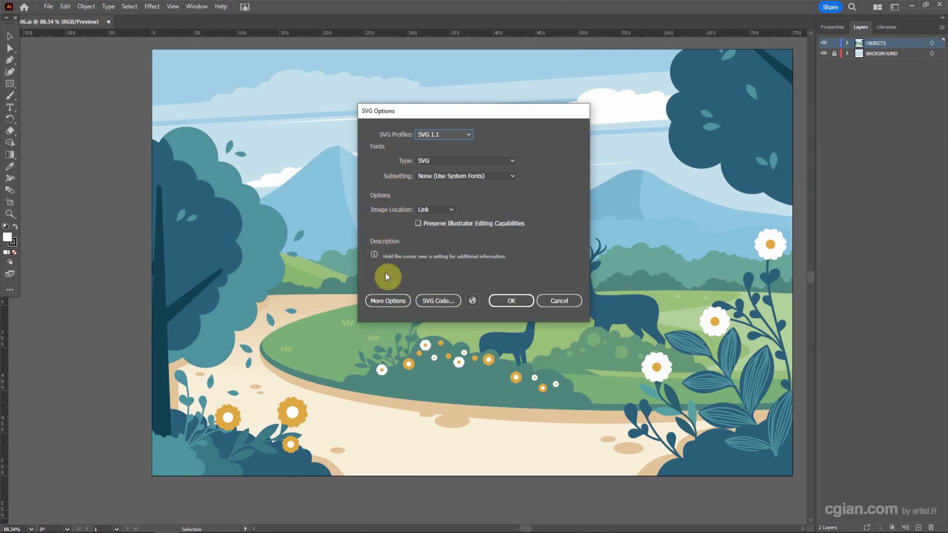
left_click(509, 300)
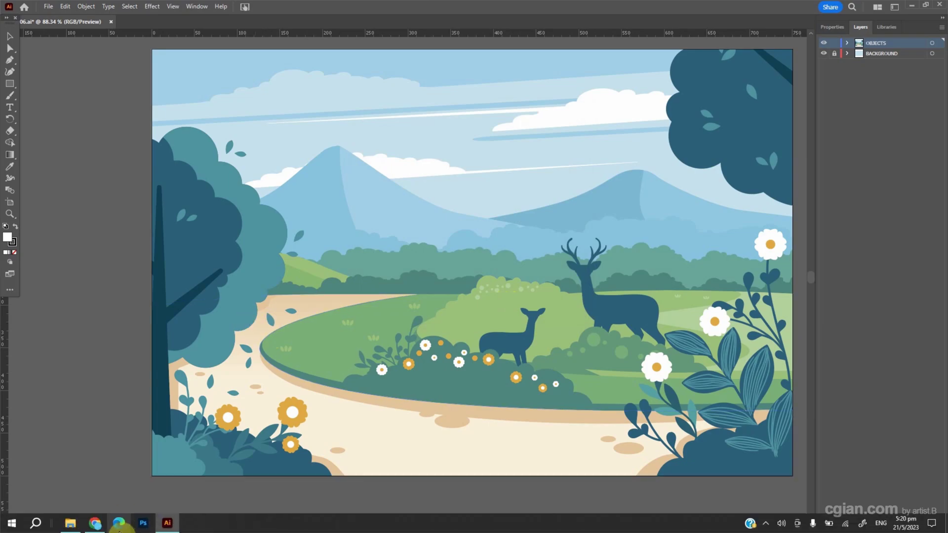
- Drag 3459606 copy.svg from File Explorer onto Firefly's Recolor vectors upload area
left_click(96, 527)
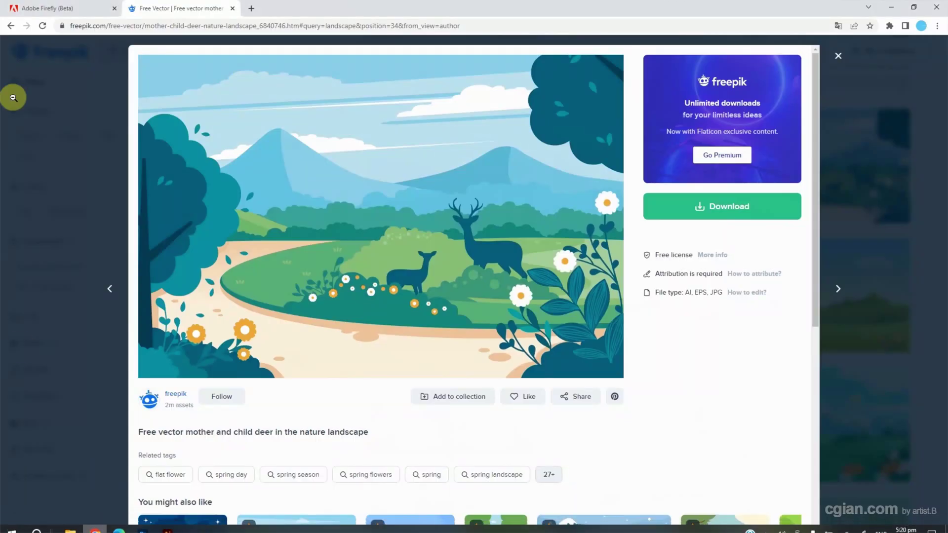
left_click(53, 9)
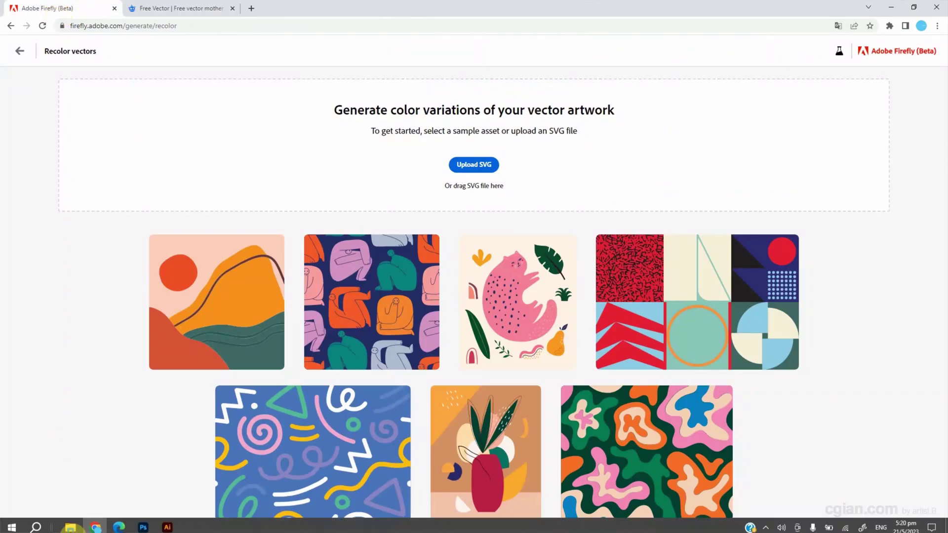
left_click(73, 524)
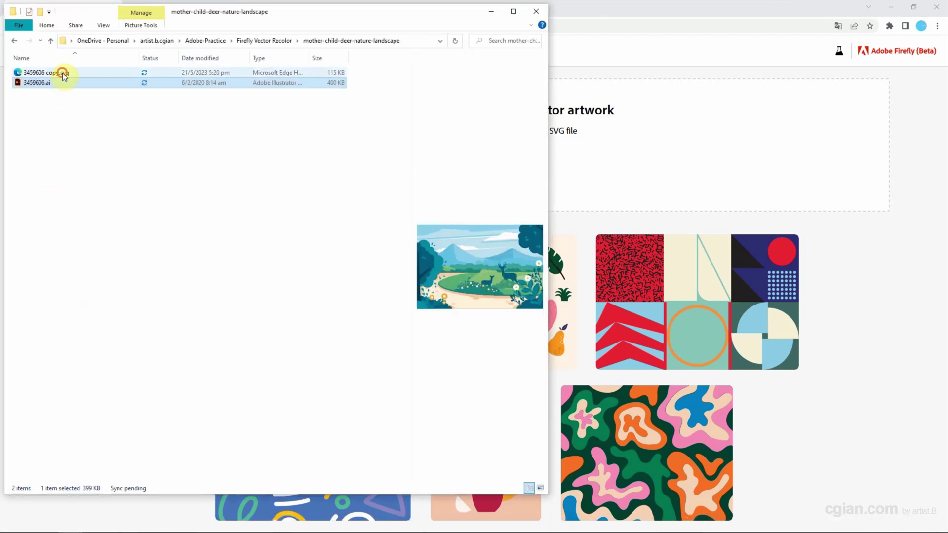
left_click(59, 74)
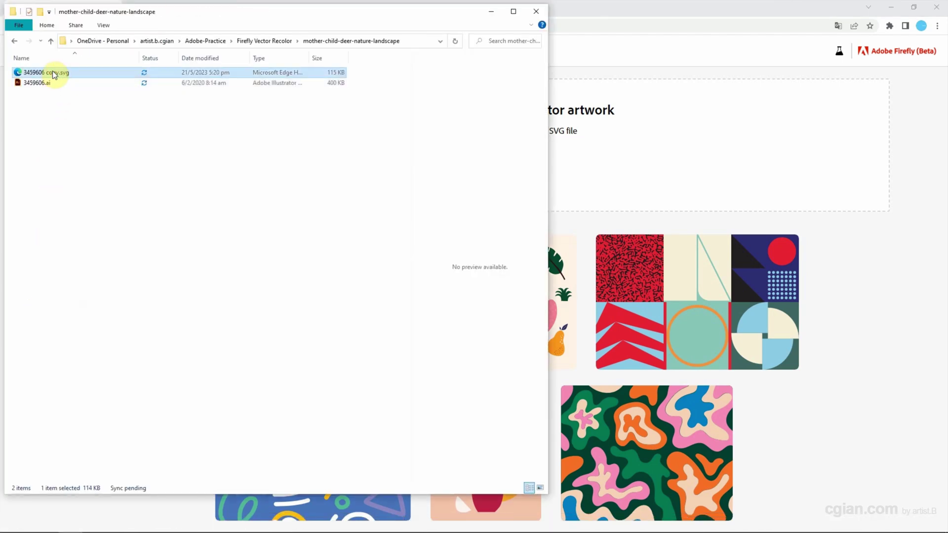
left_click_drag(62, 73, 631, 141)
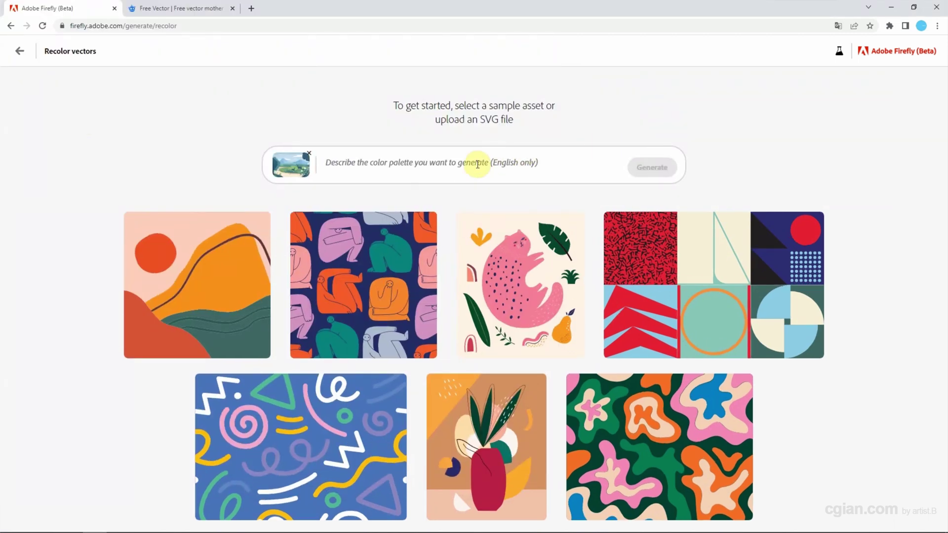
- Generate recolors of the deer landscape from the prompt 'Autumn Red'
left_click(346, 165)
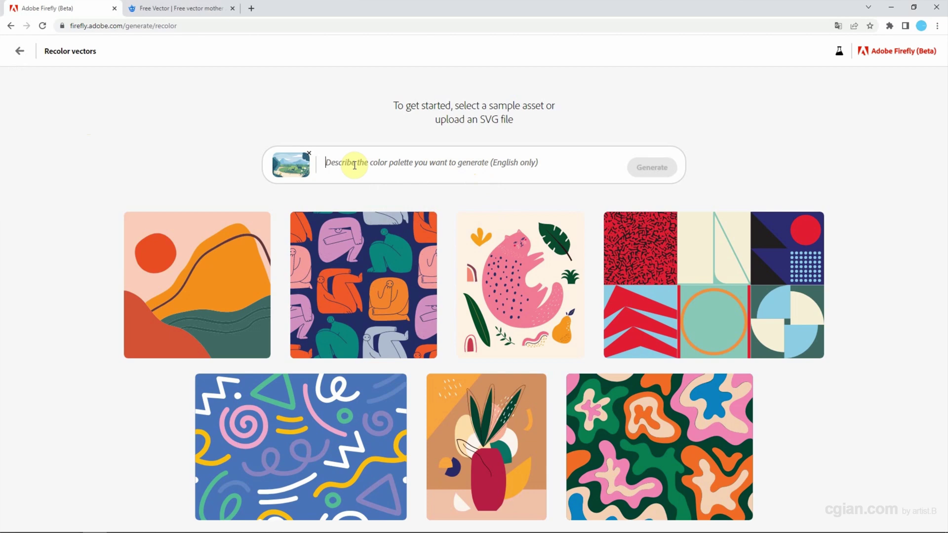
type("Autu")
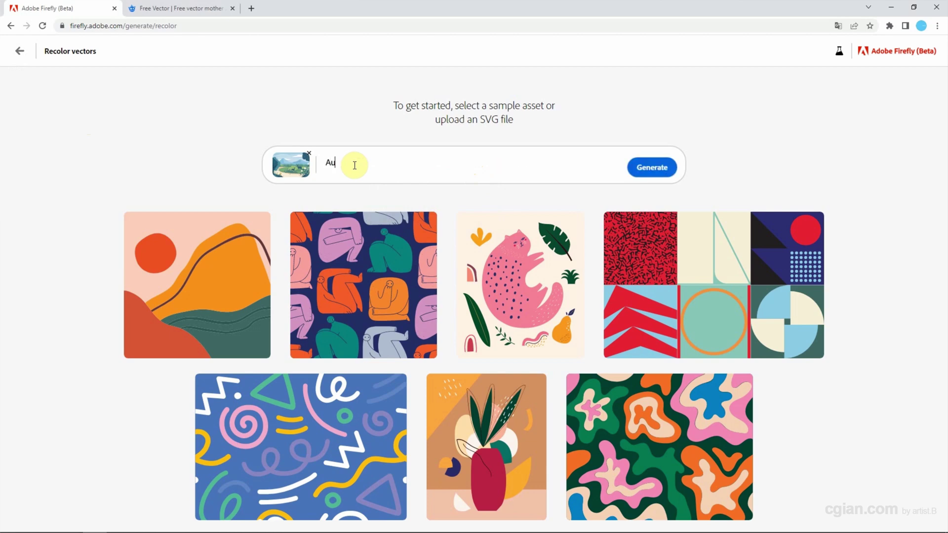
type("mn Red")
key("Return")
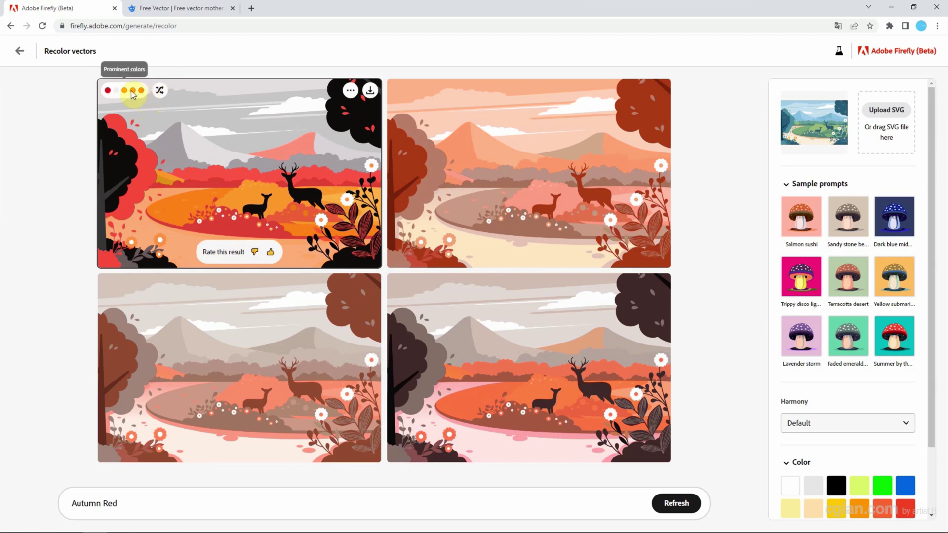
- Shuffle the top-left result's colours three times until a darker palette appears
left_click(161, 91)
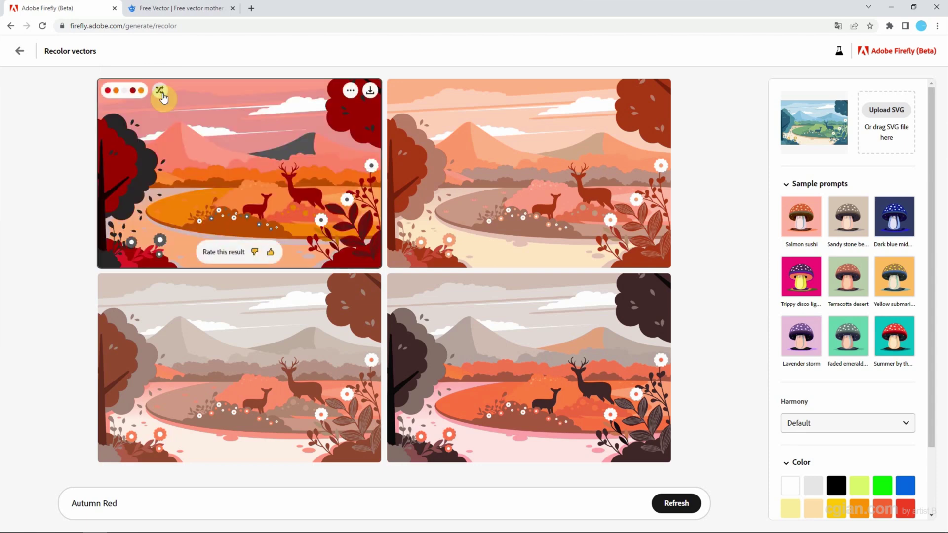
left_click(161, 93)
left_click(162, 94)
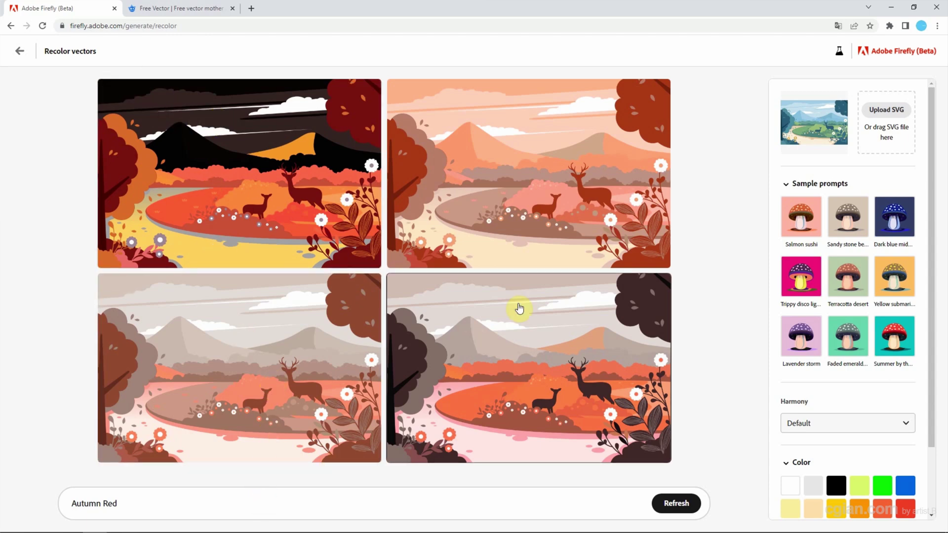
- Apply the Summer by the sea sample prompt with Complementary colour harmony
left_click(894, 340)
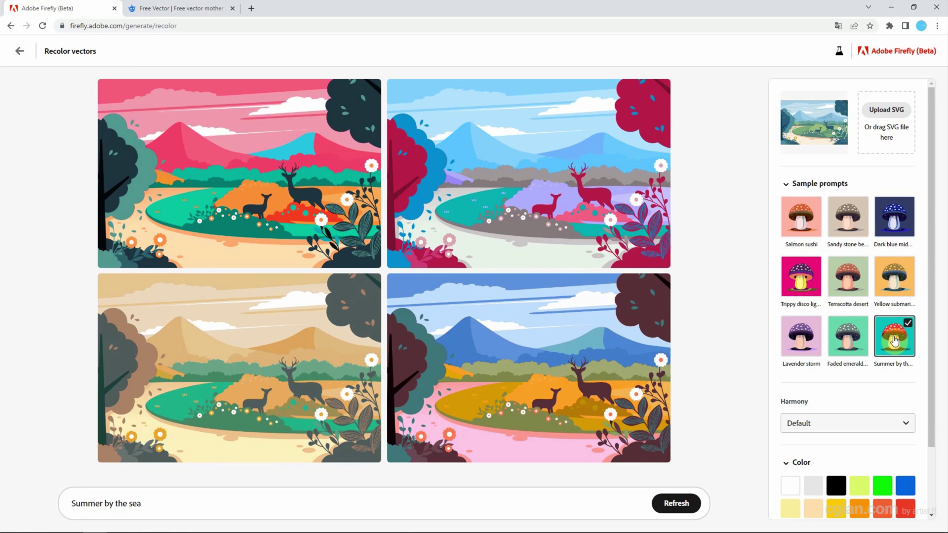
scroll(894, 340, "down", 2)
left_click(891, 358)
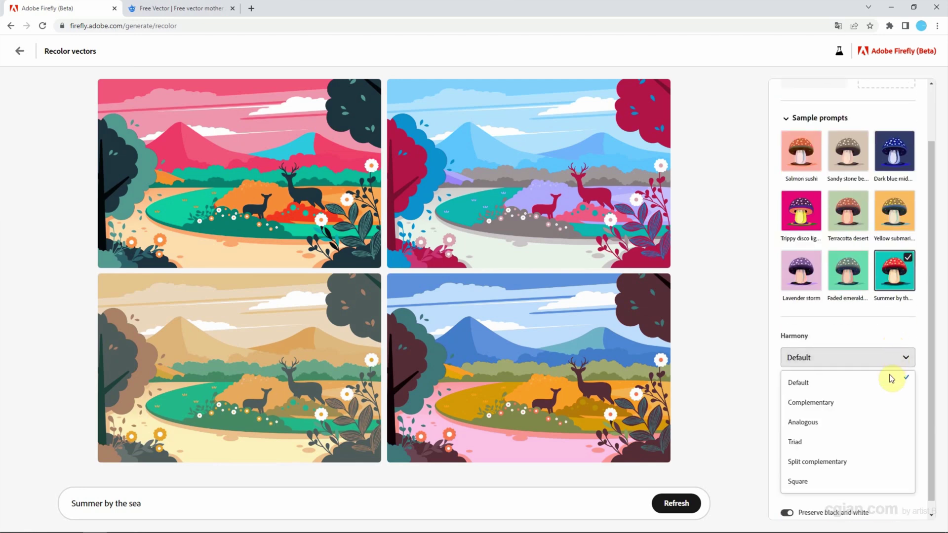
left_click(884, 402)
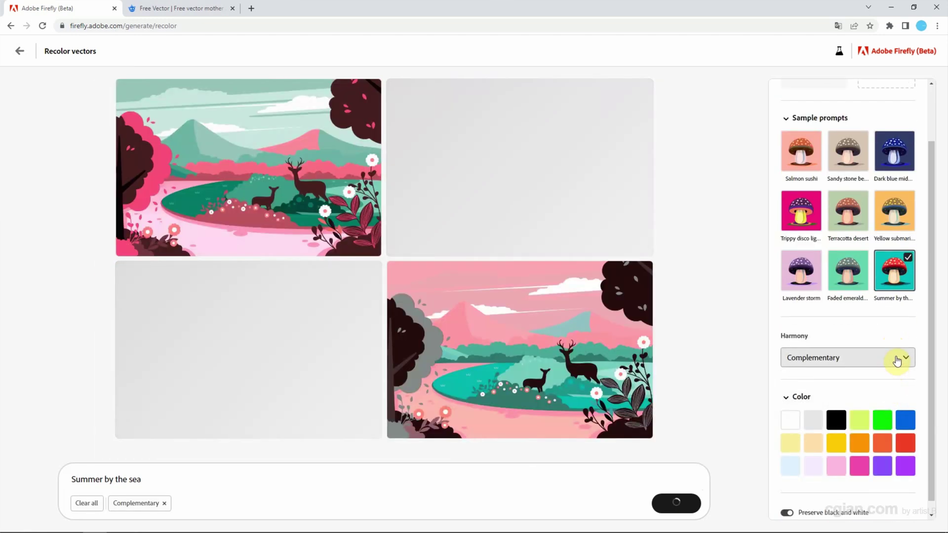
- Try Split complementary harmony, then set the harmony back to Default
left_click(896, 360)
left_click(884, 460)
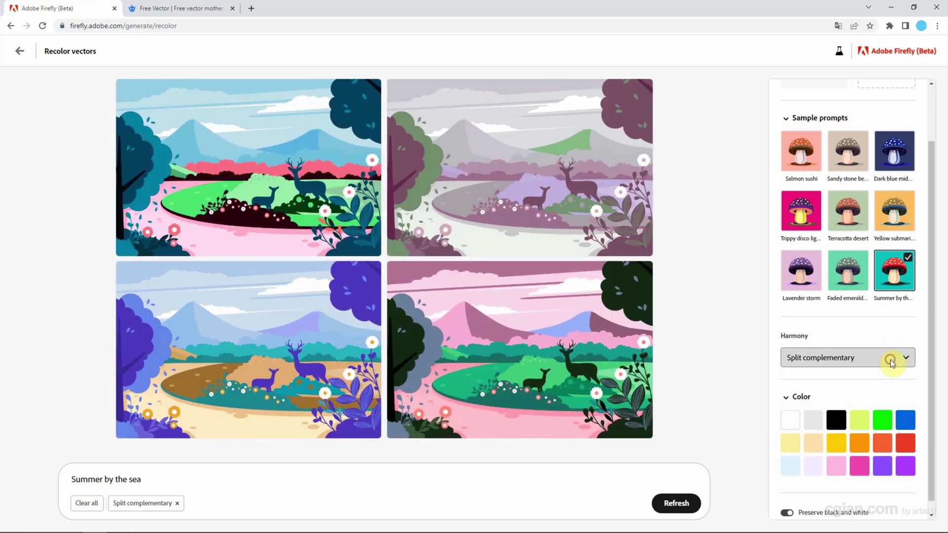
left_click(890, 359)
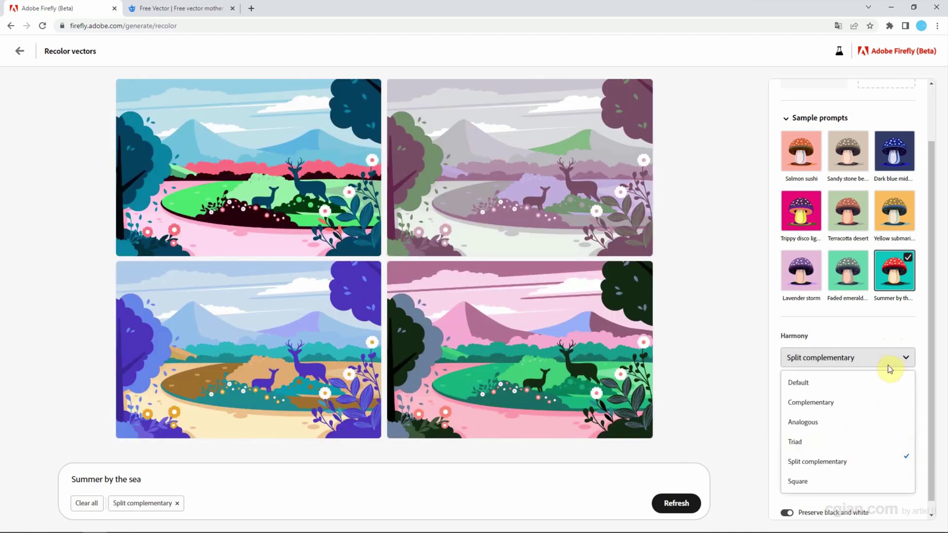
left_click(884, 382)
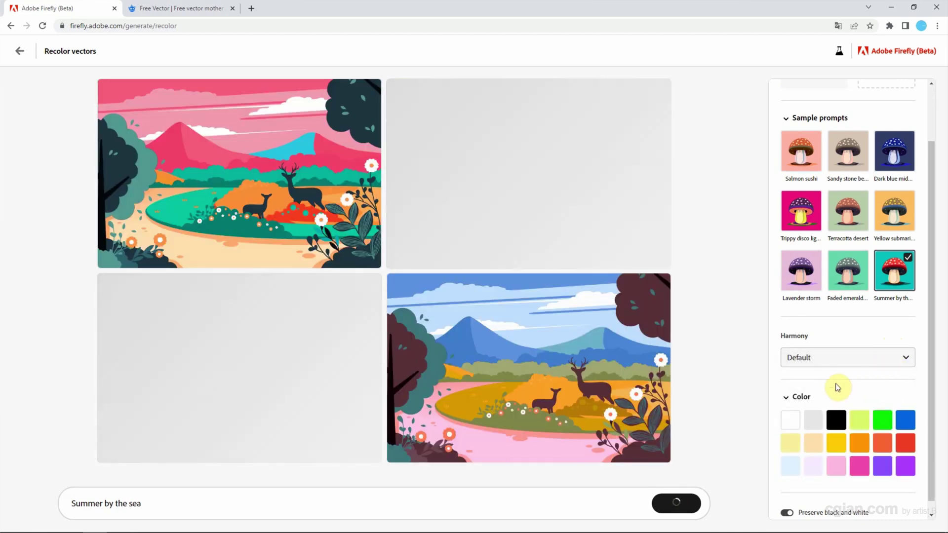
- Add the Vivid gamboge orange swatch to the palette, then select the Summer by the sea prompt text
scroll(858, 397, "down", 1)
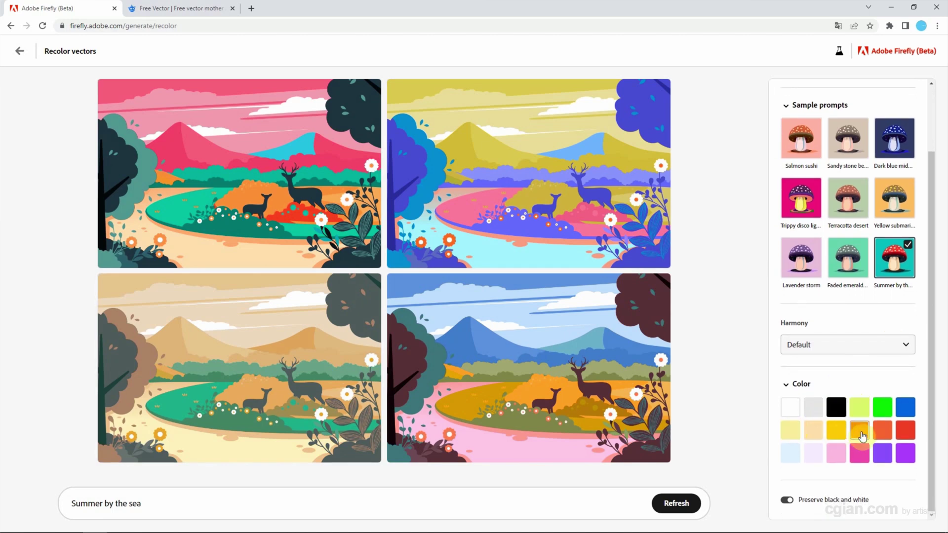
left_click(861, 436)
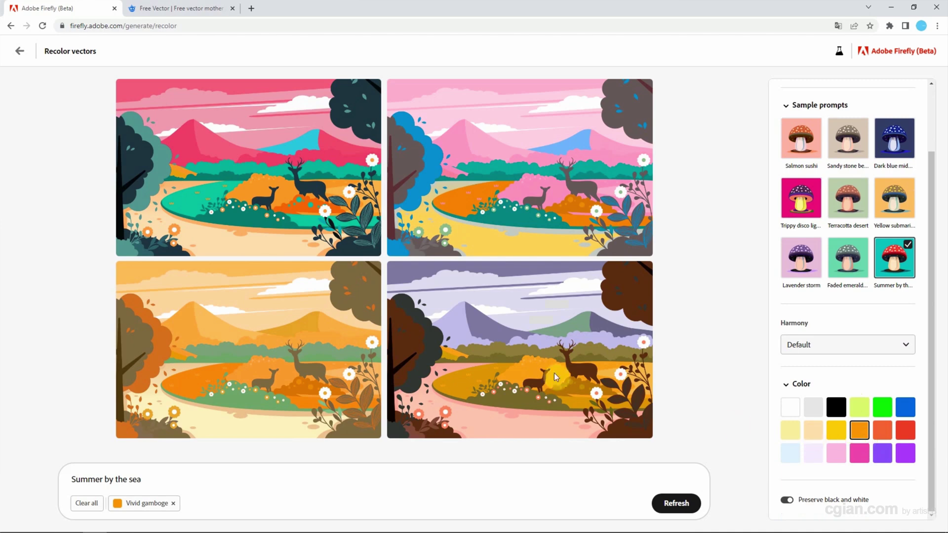
mouse_move(161, 106)
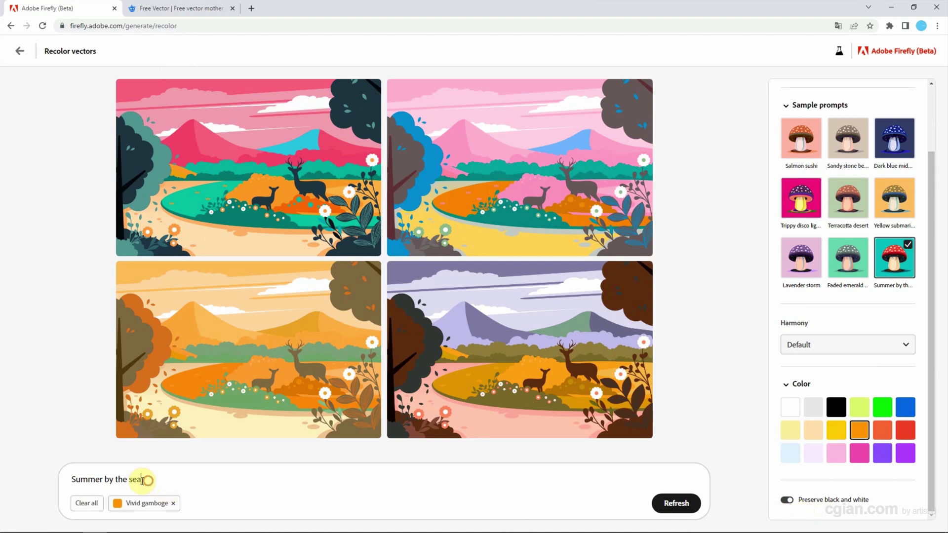
left_click_drag(145, 481, 61, 478)
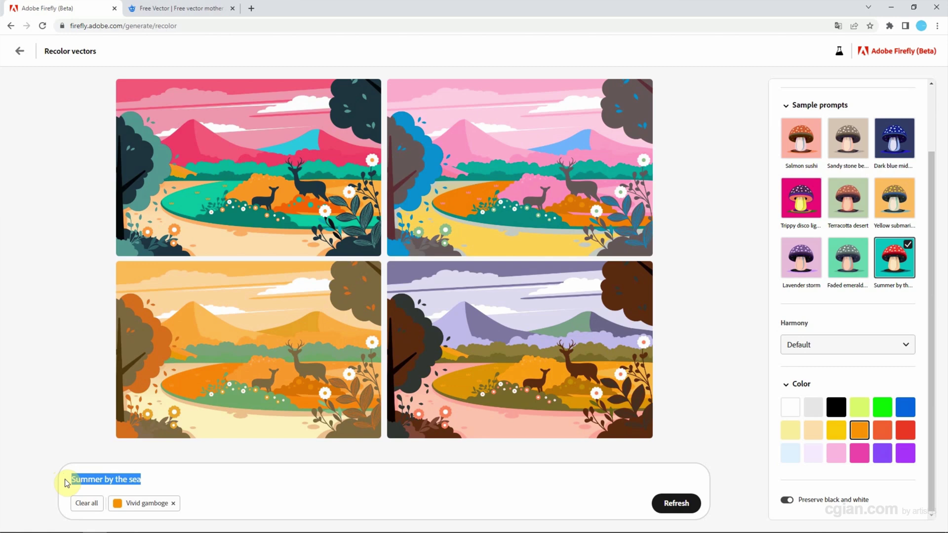
- Replace the prompt with 'Sunset, Magic Golden' and generate new recolors
type("Sunset")
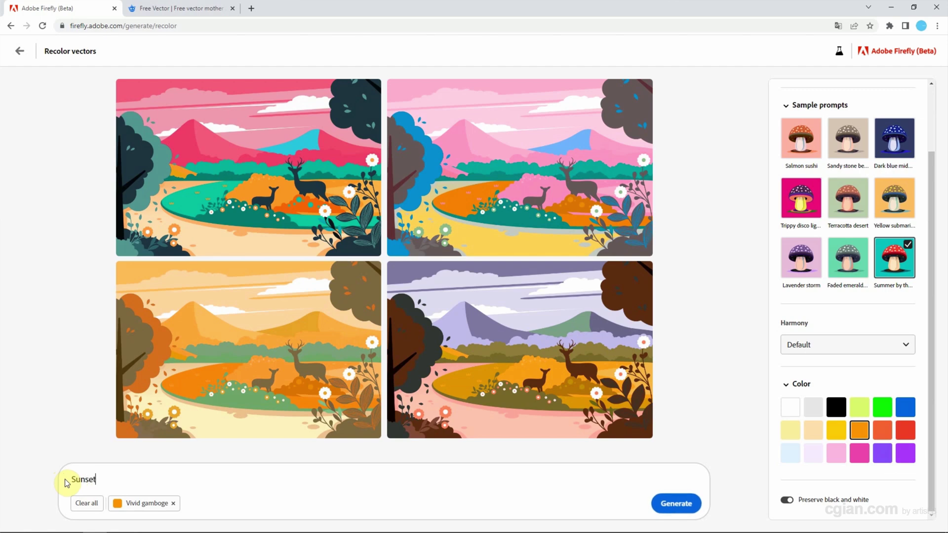
type(" , Godlen")
key("BackSpace")
key("BackSpace")
key("BackSpace")
key("BackSpace")
key("BackSpace")
key("BackSpace")
type("Magic Golden")
key("Return")
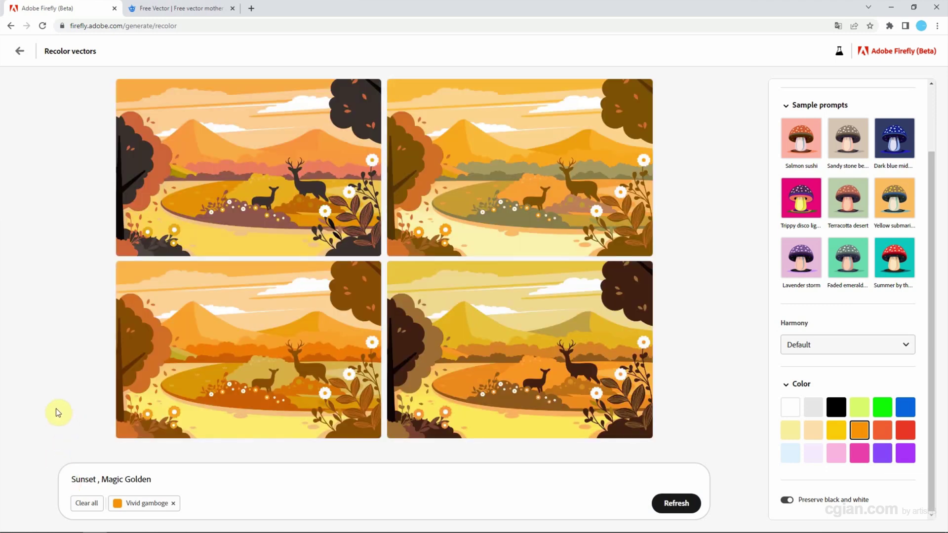
- Download the bottom-left golden result as SVG and open it in Adobe Illustrator 2023
mouse_move(226, 282)
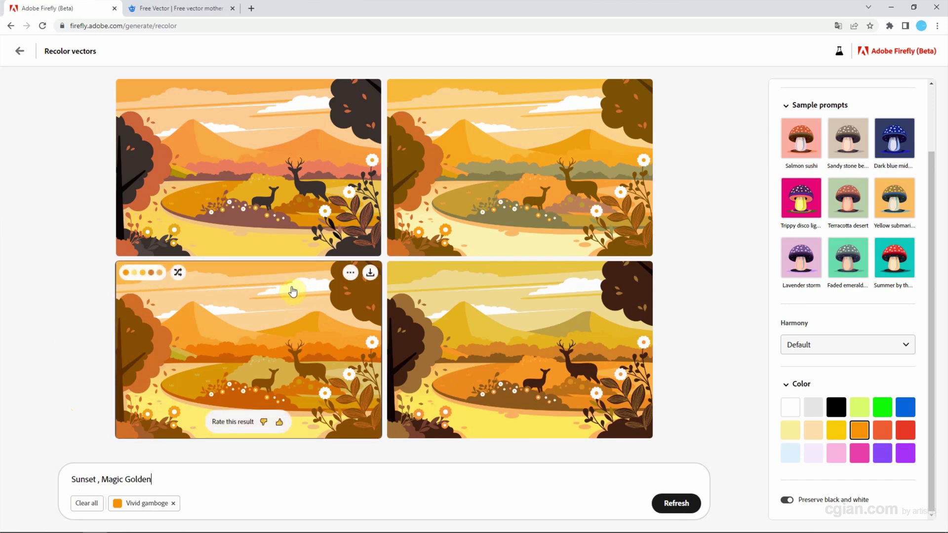
left_click(370, 273)
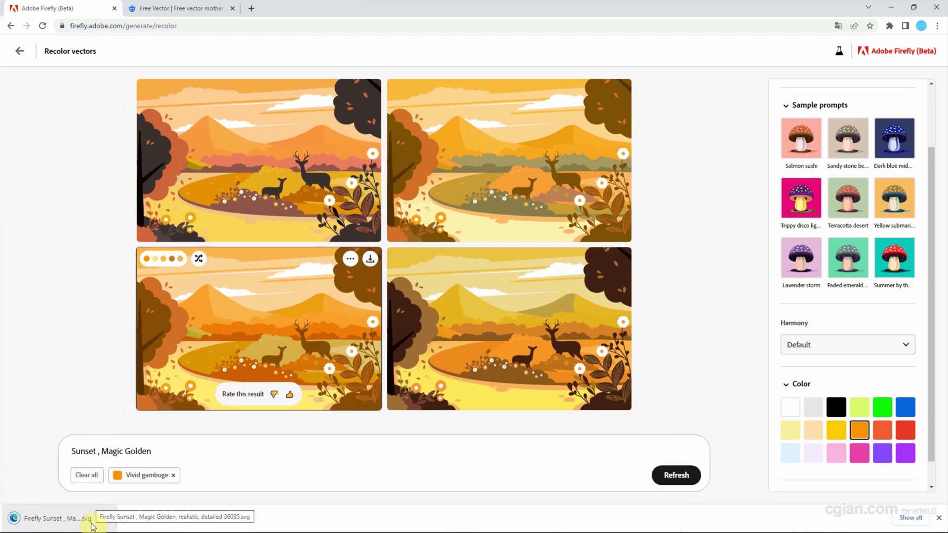
mouse_move(85, 526)
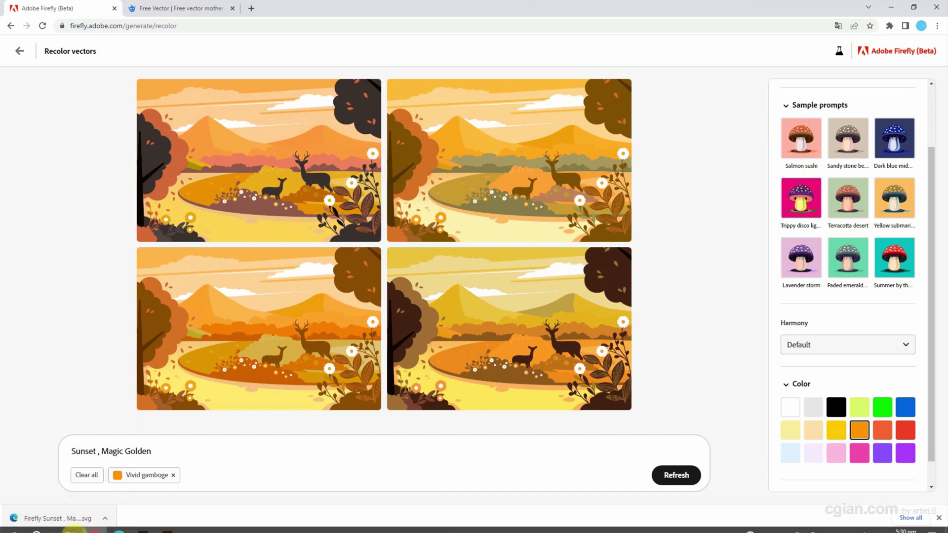
left_click(71, 523)
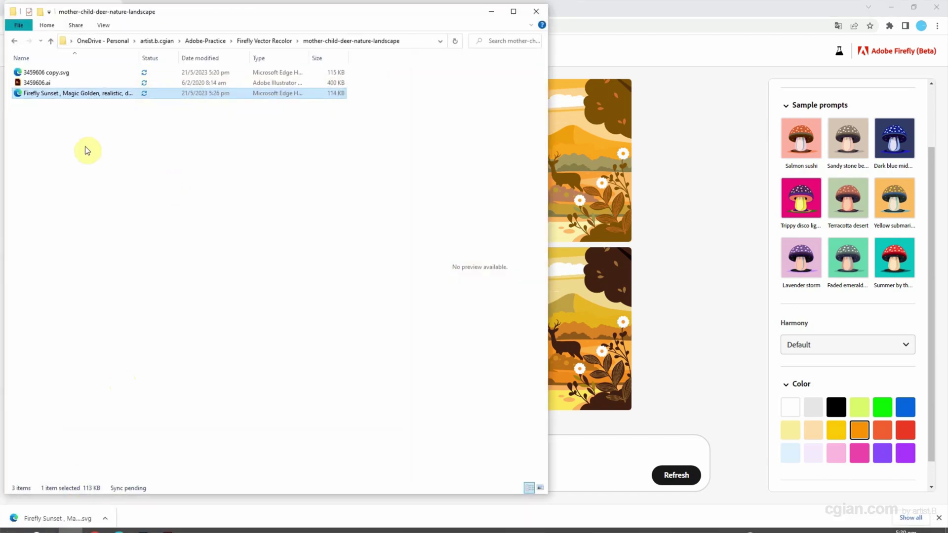
right_click(94, 93)
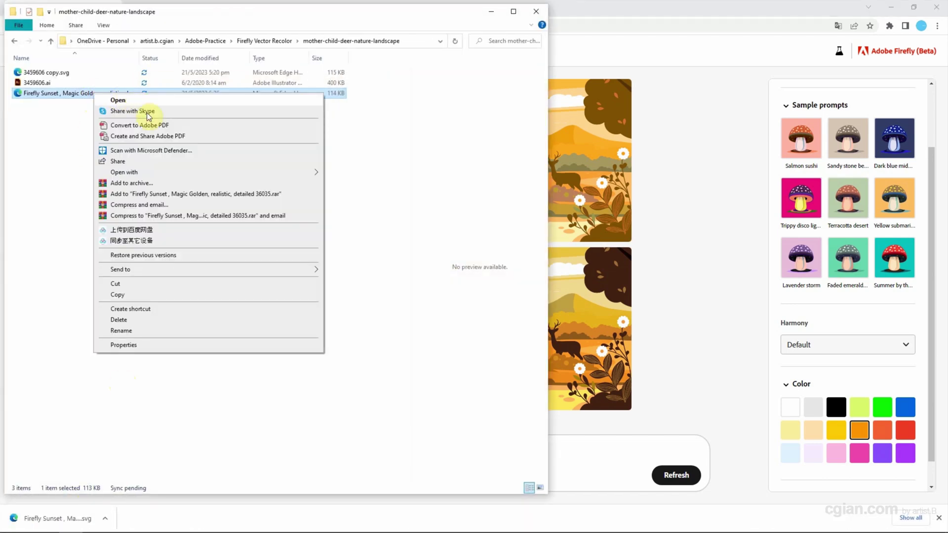
mouse_move(152, 173)
left_click(354, 173)
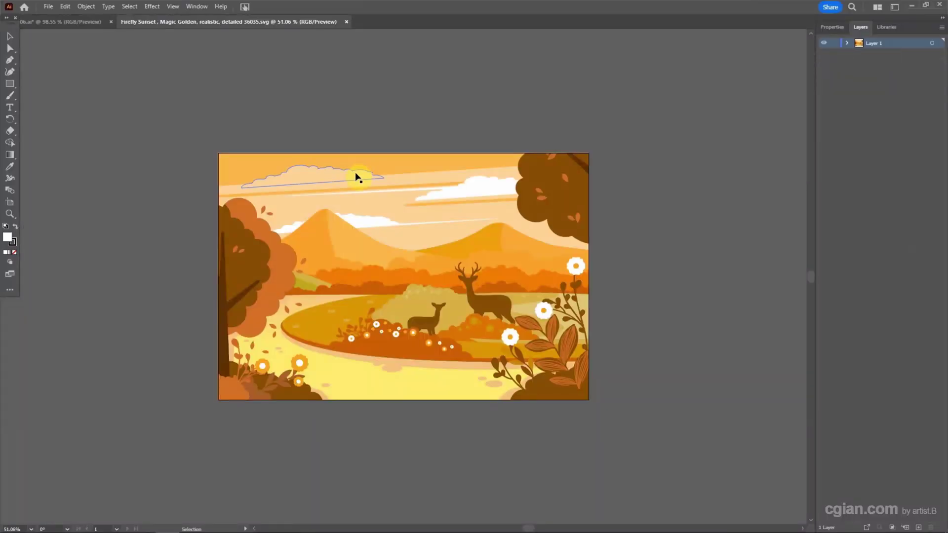
- Zoom the golden deer landscape SVG to 100% actual size with Ctrl+1
key("a")
key("ctrl+1")
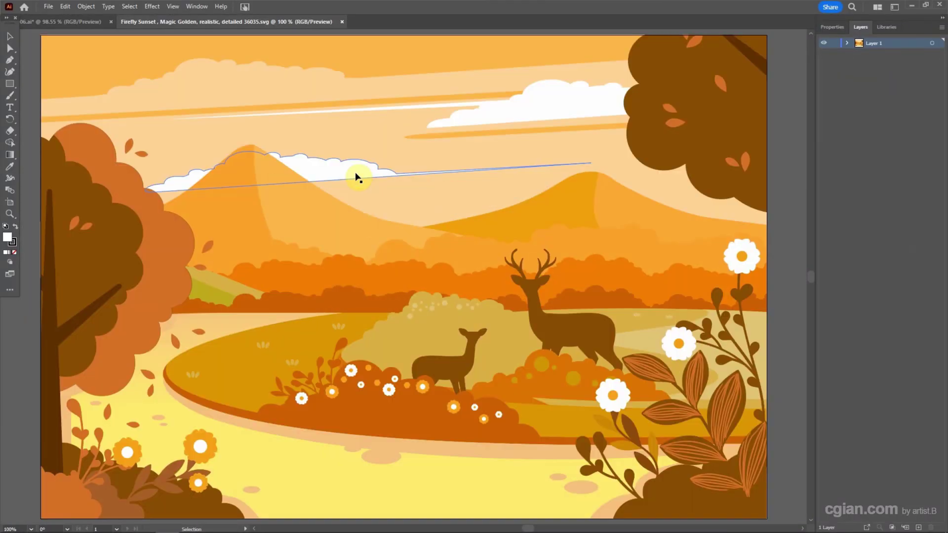